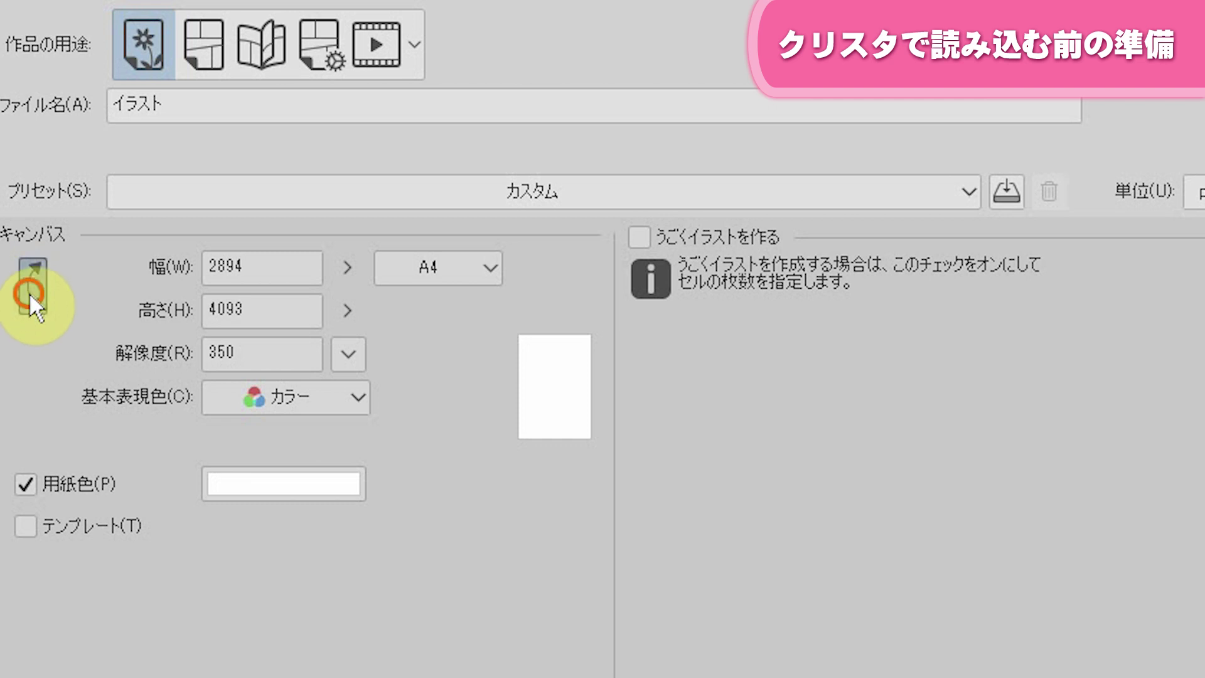
- Create a new colour illustration canvas at A4 portrait size, 2894 × 4093 px and 350 dpi
click(29, 283)
click(31, 276)
click(29, 285)
click(28, 293)
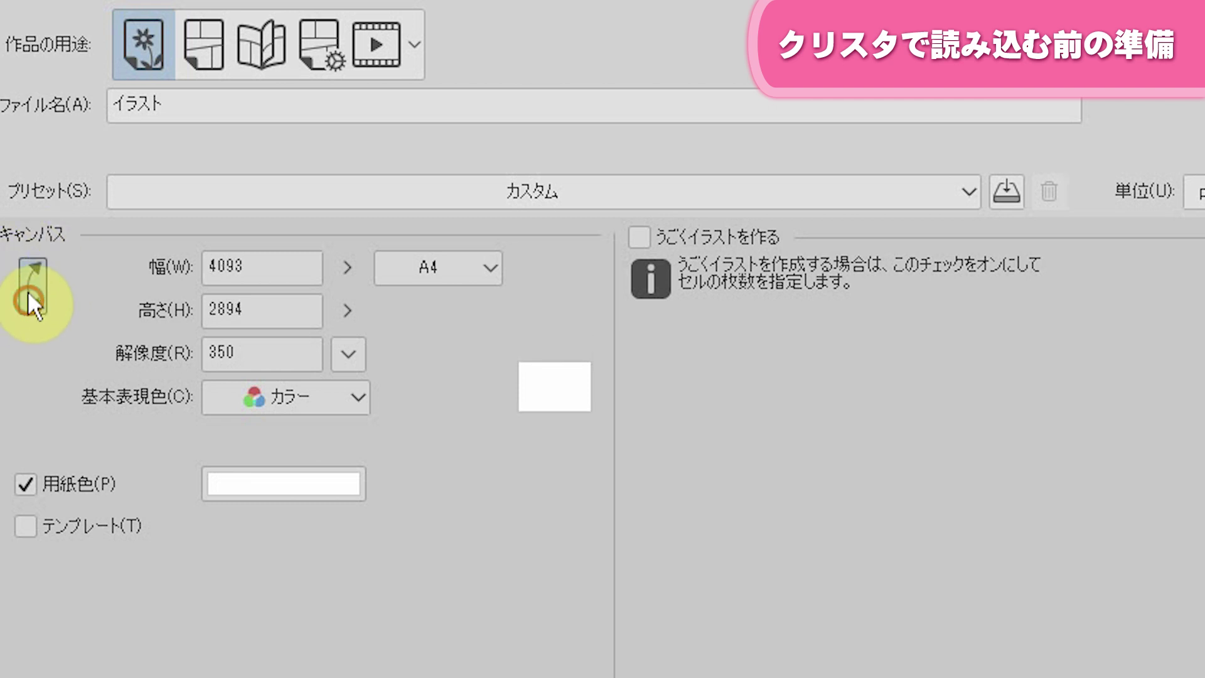
click(28, 288)
click(28, 285)
click(28, 281)
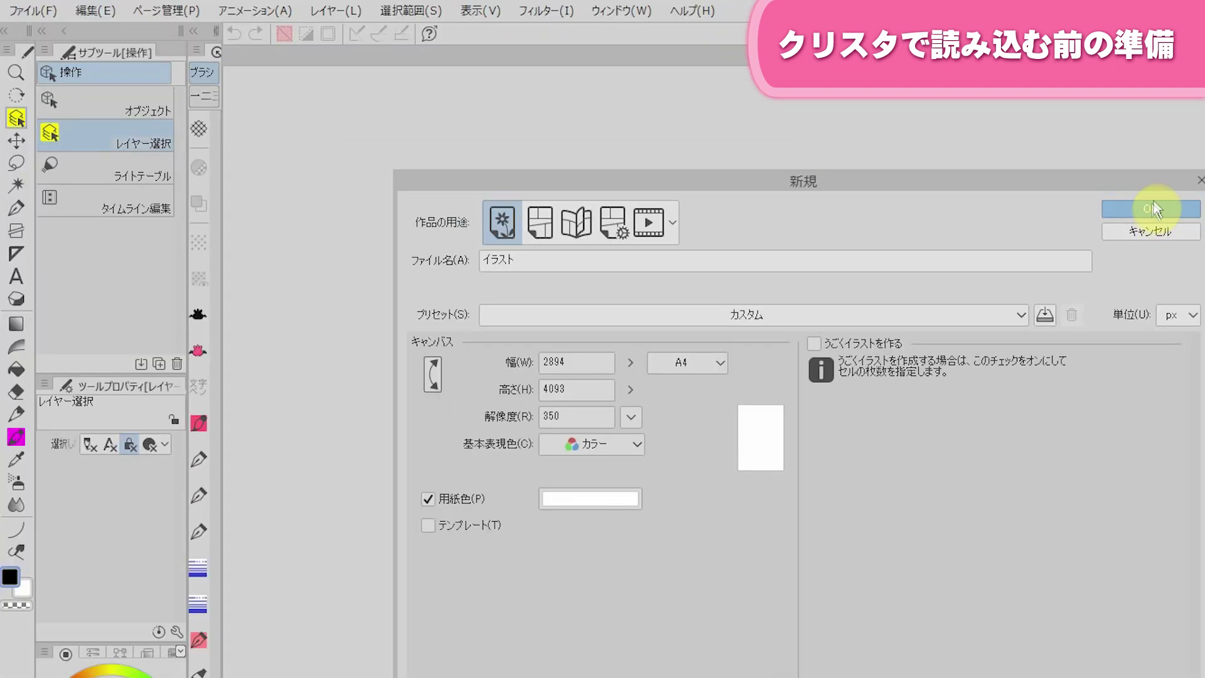
click(1154, 209)
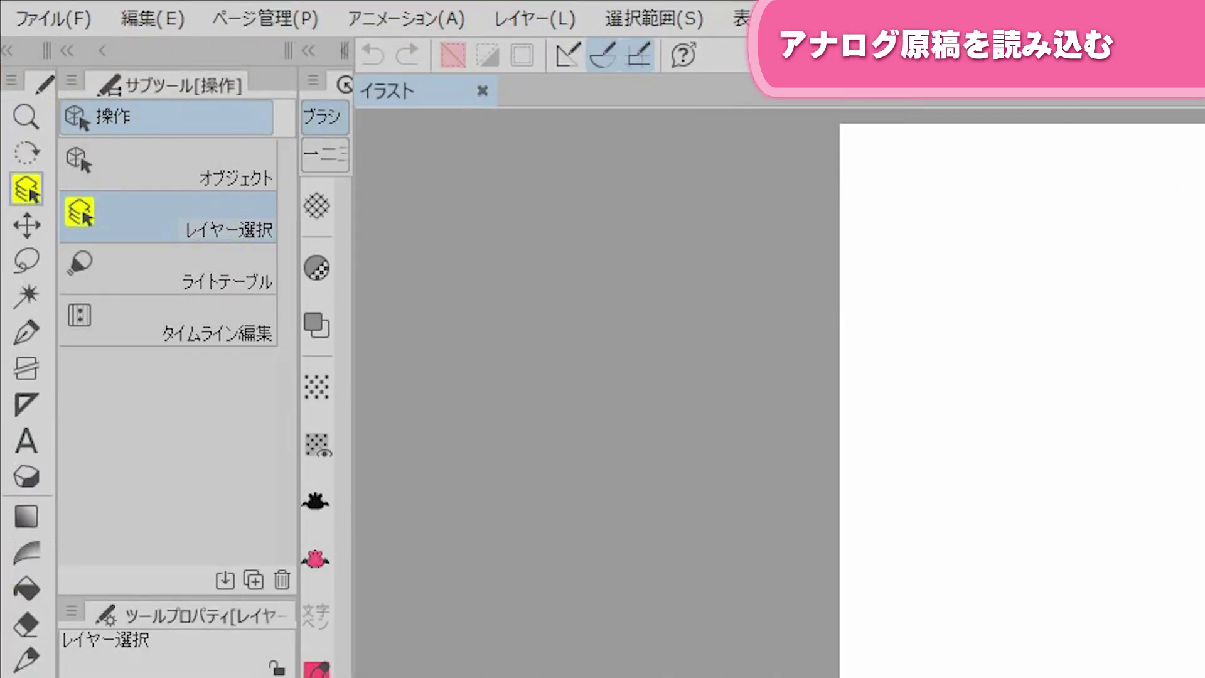
- Start importing a scanned page into the new canvas
click(73, 16)
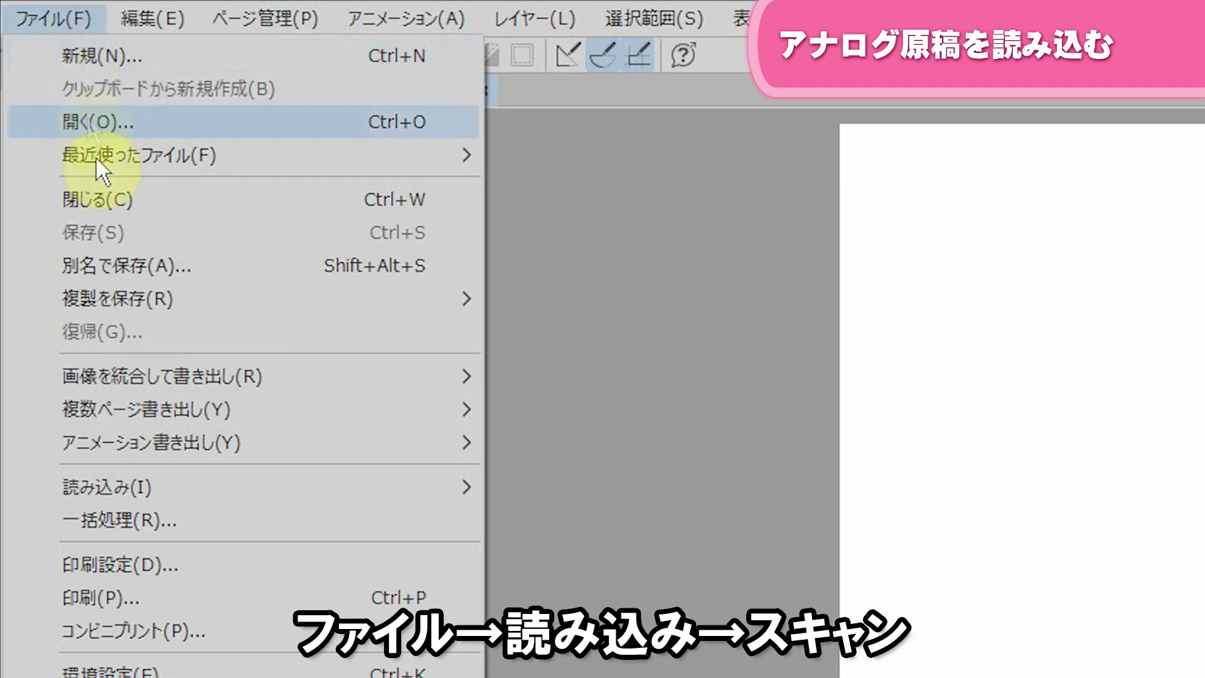
mouse_move(439, 480)
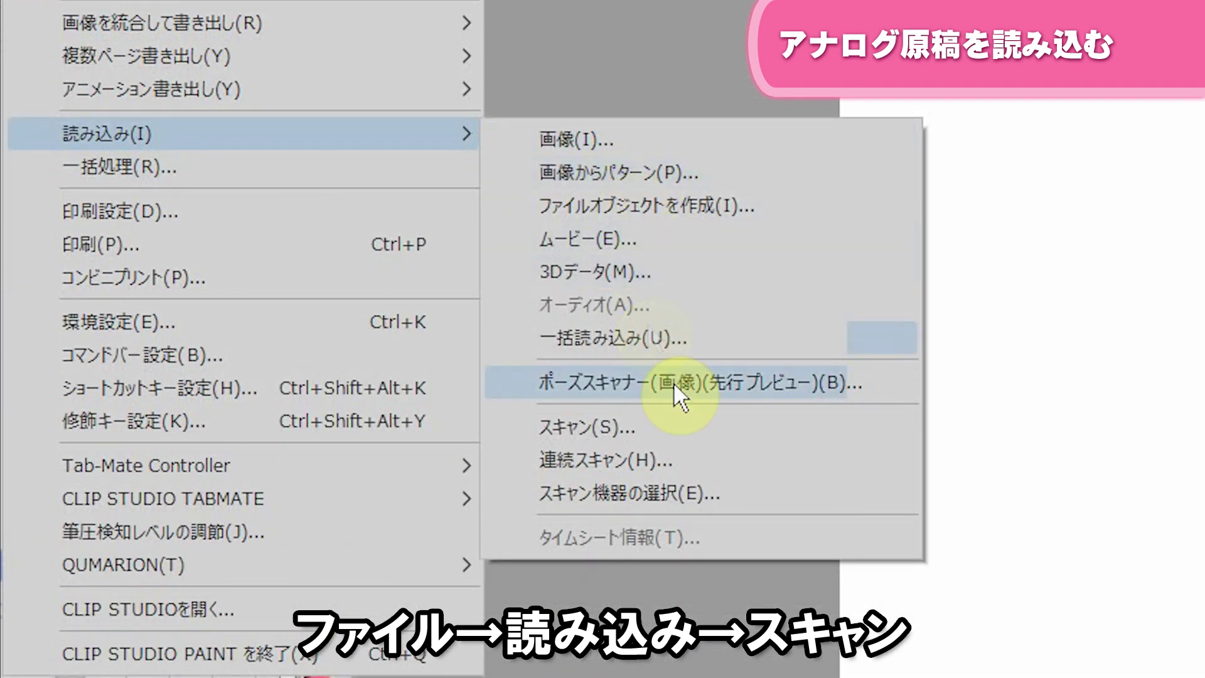
click(718, 426)
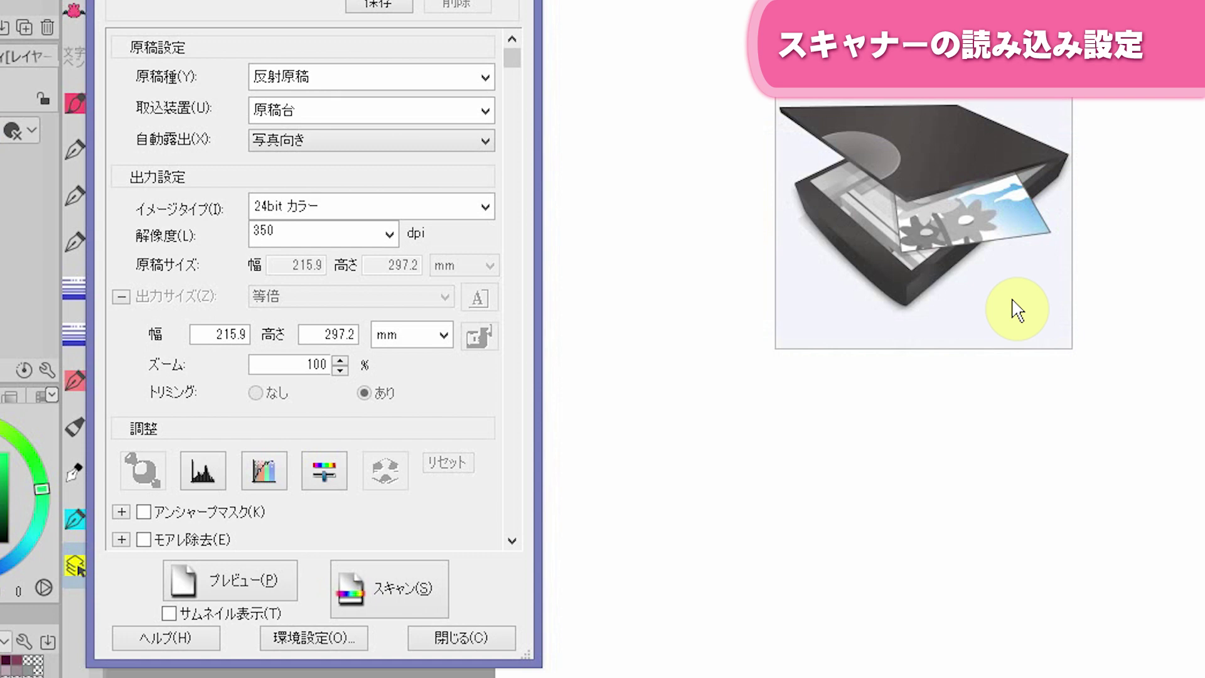
- Set the scan to a reflective original (反射原稿), document table (原稿台), photo exposure (写真向き) and 24bit カラー
click(484, 76)
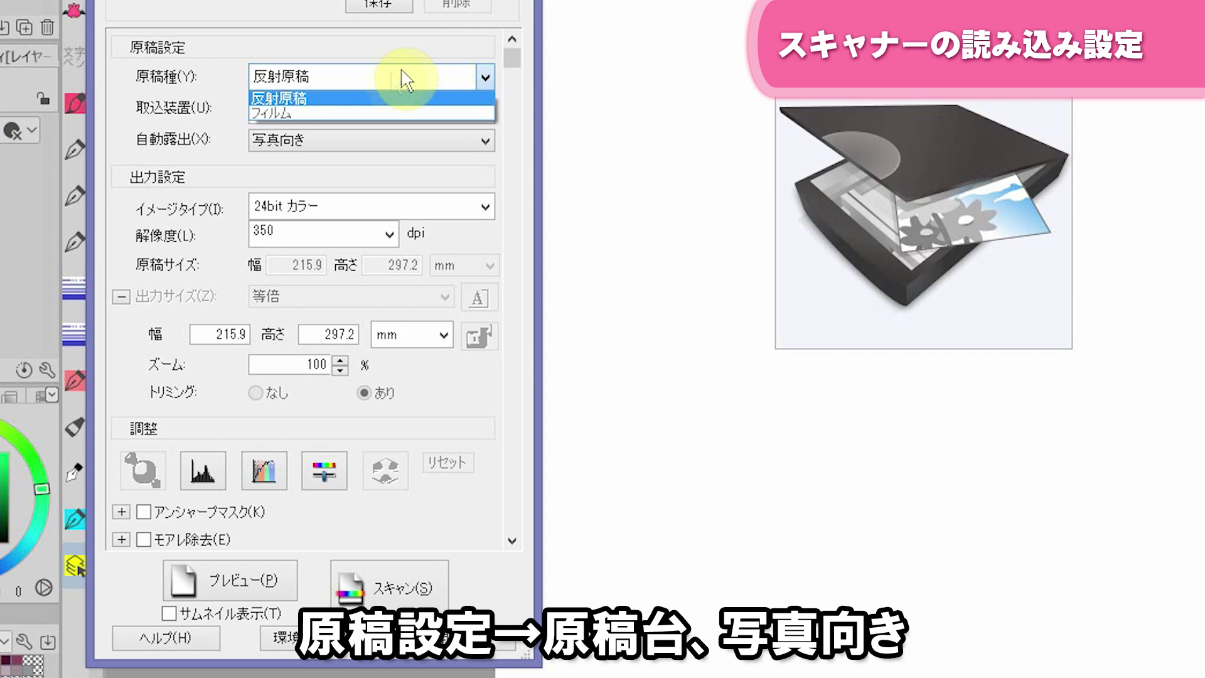
click(486, 78)
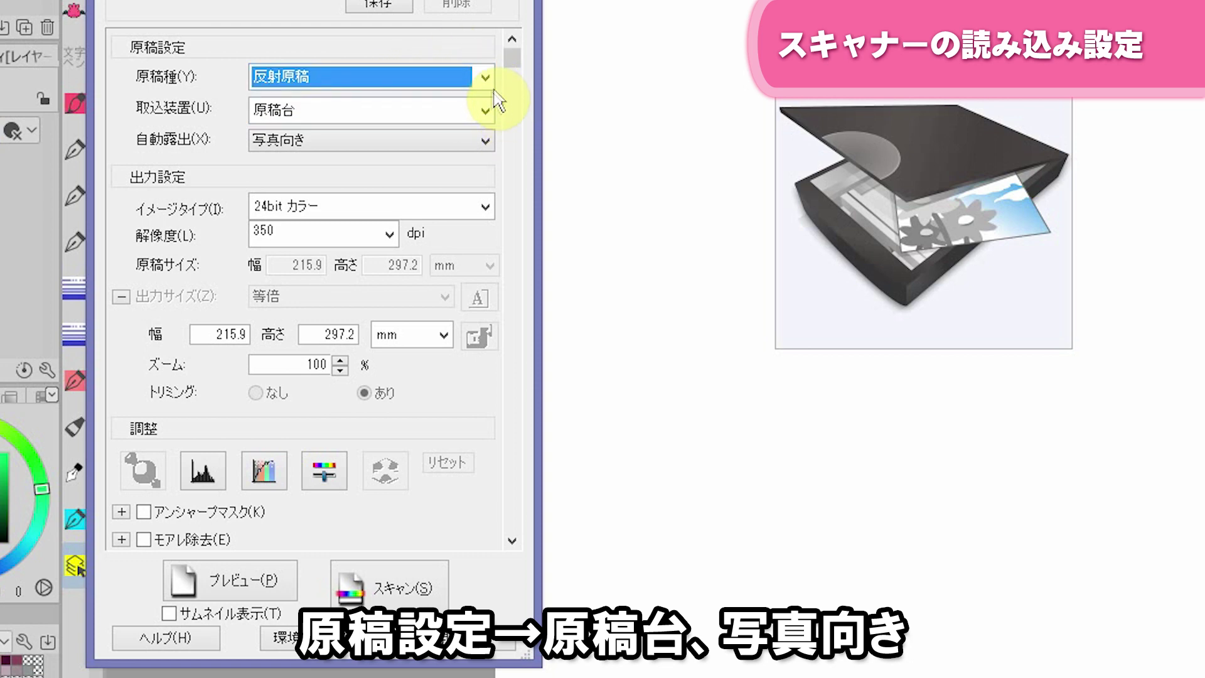
click(487, 110)
click(487, 110)
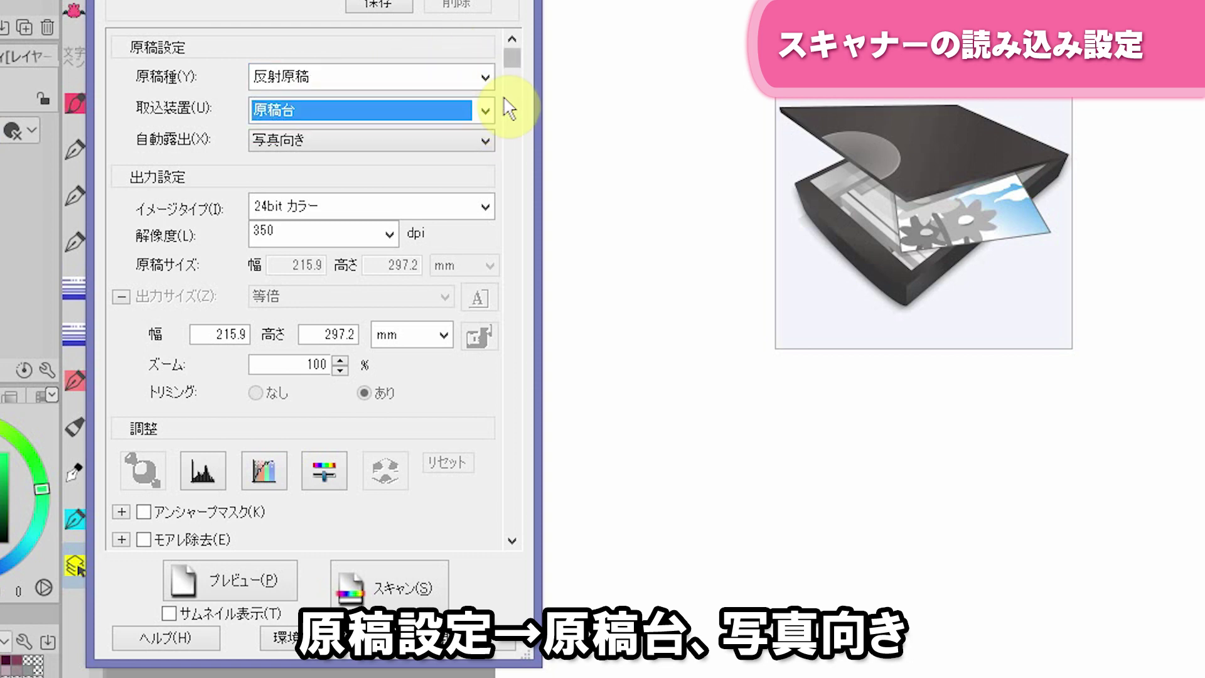
click(487, 140)
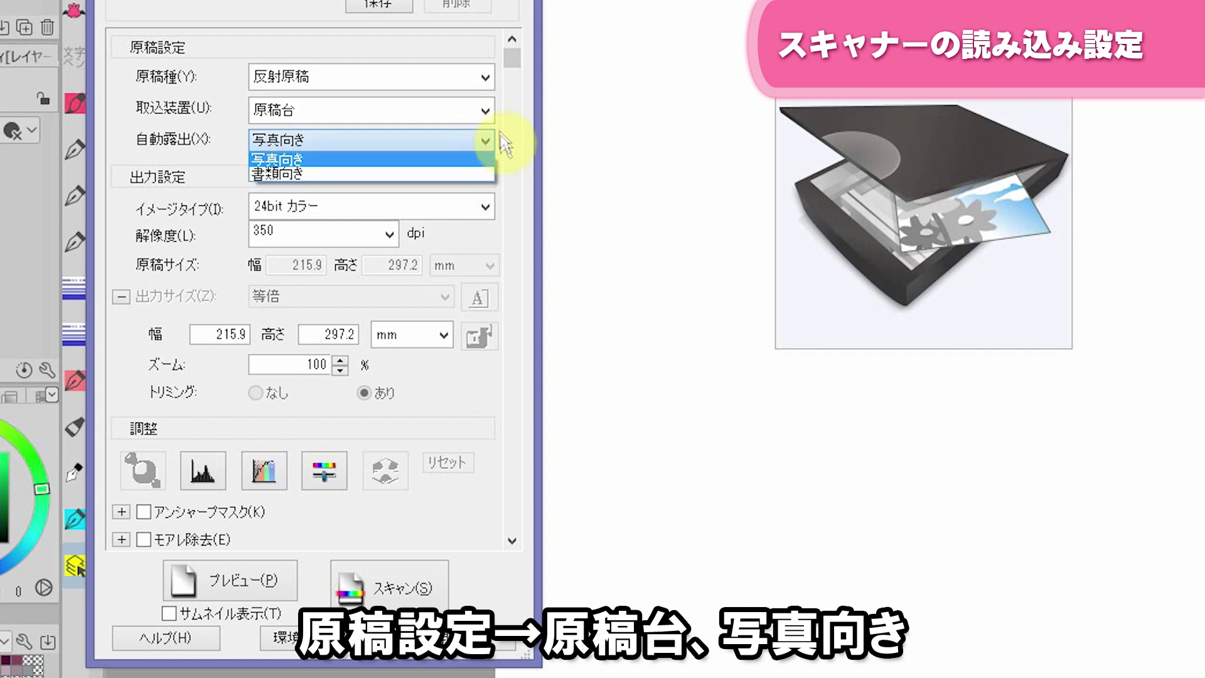
click(484, 139)
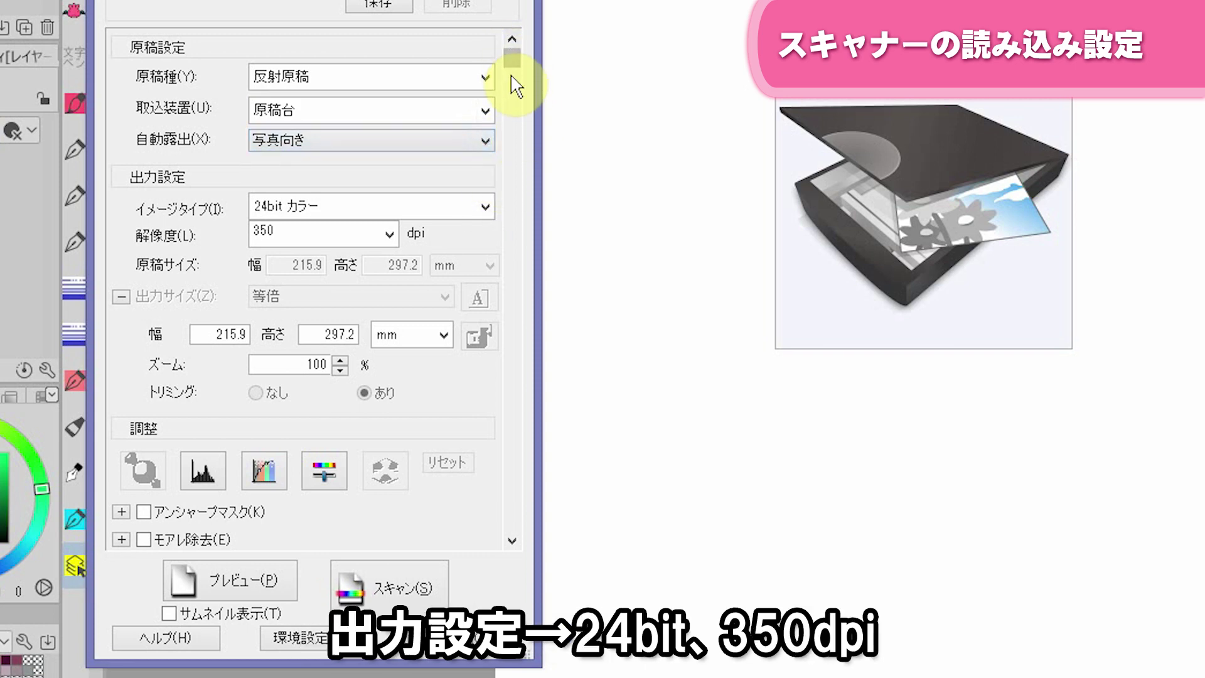
click(486, 207)
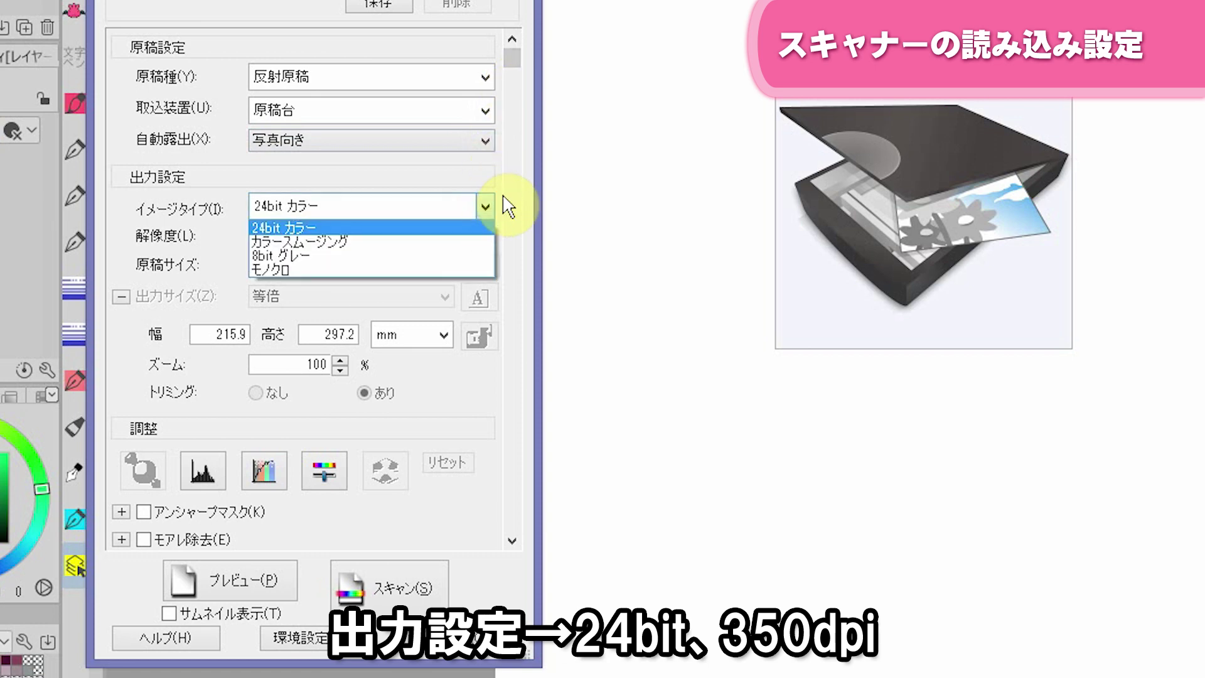
click(489, 207)
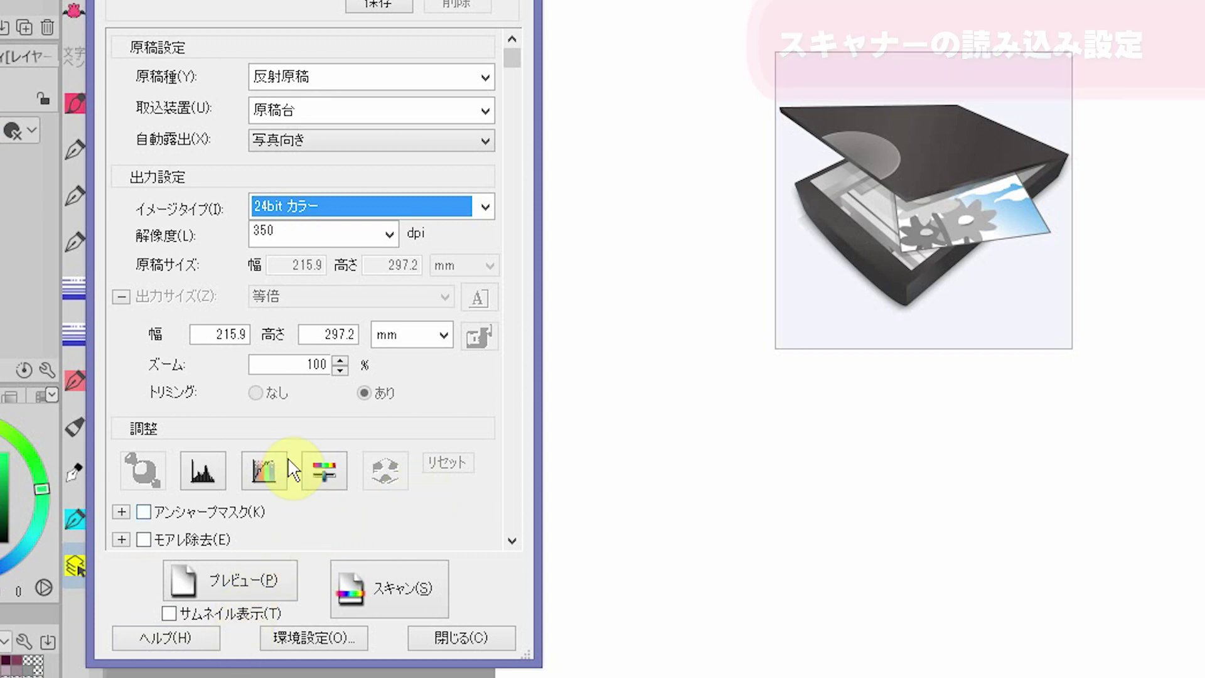
- Preview the page, frame nearly the whole sheet at about 212.5 × 293.4 mm and scan it
click(264, 580)
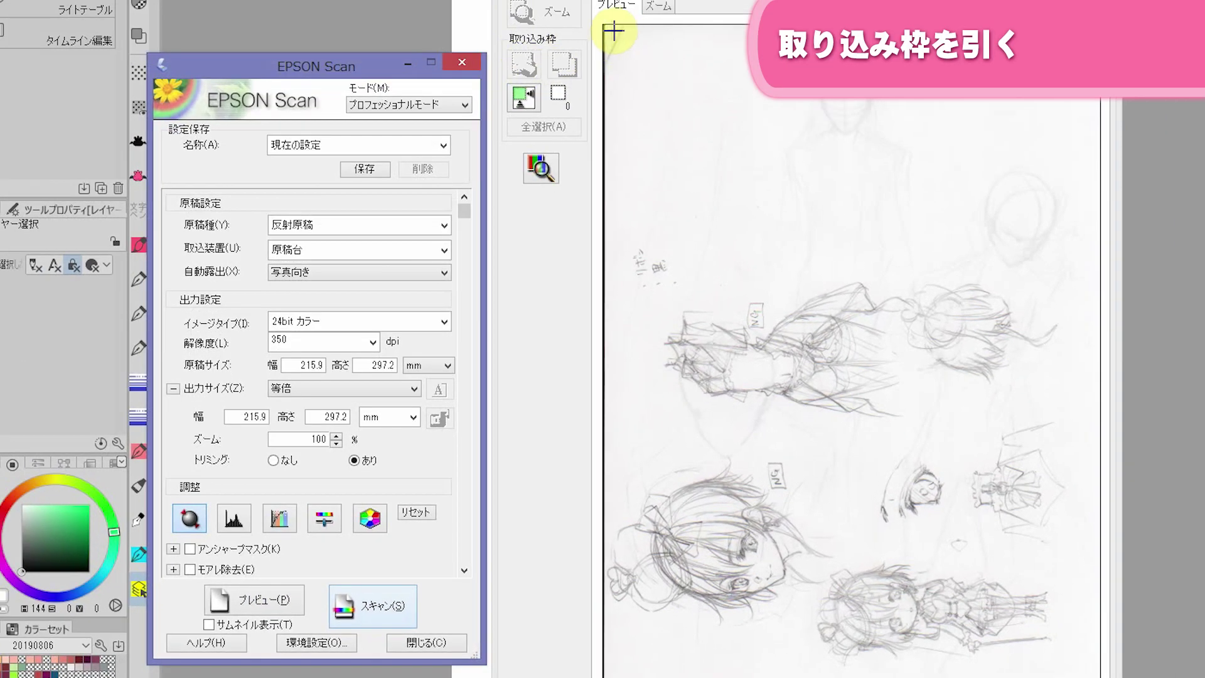
drag(614, 30, 1097, 677)
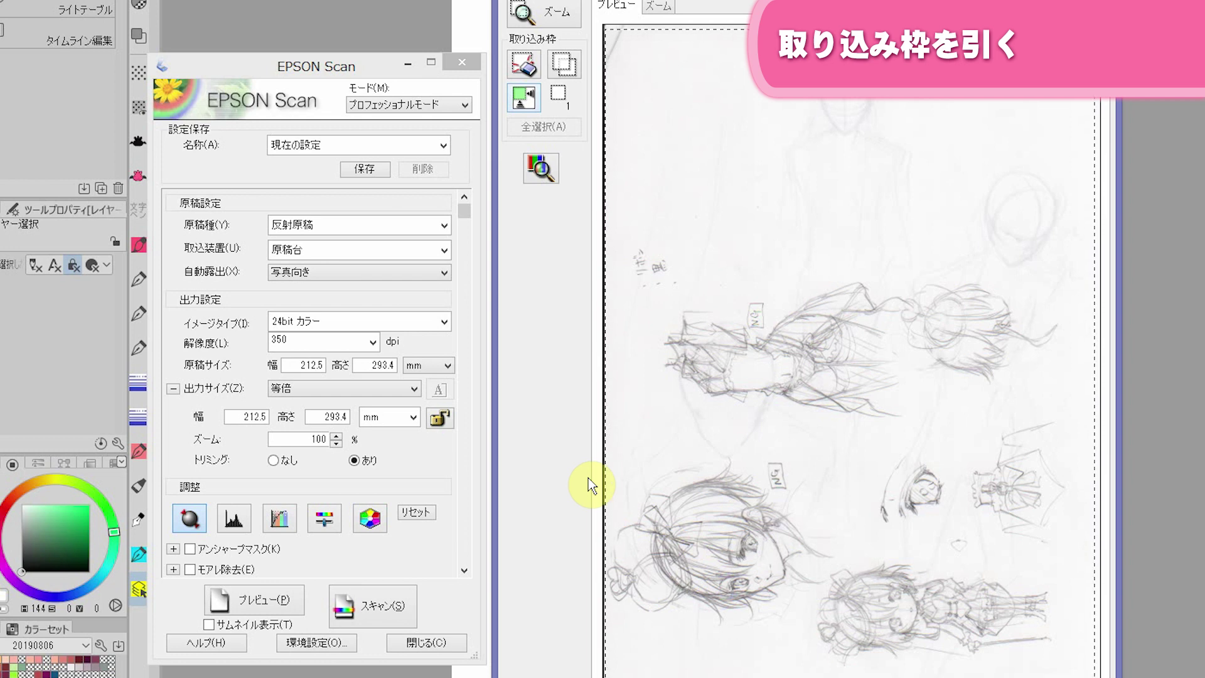
click(374, 607)
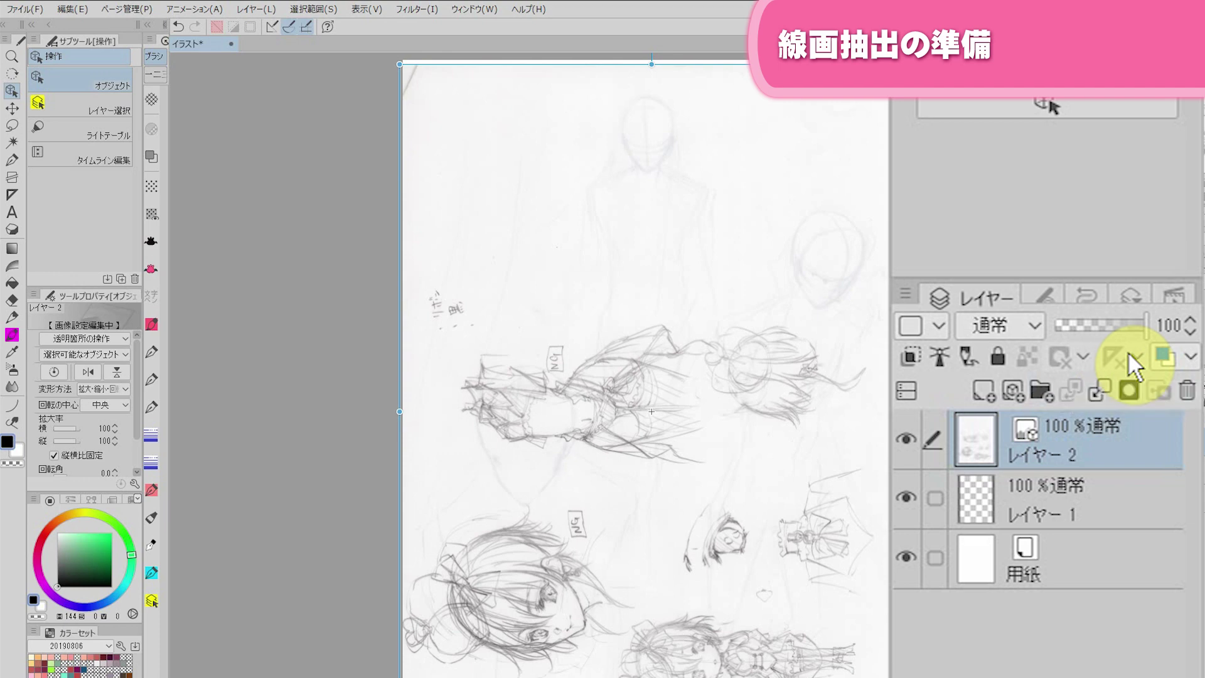
- Rasterize the scanned image layer and duplicate it above itself, hiding the original
right_click(1102, 443)
click(1008, 147)
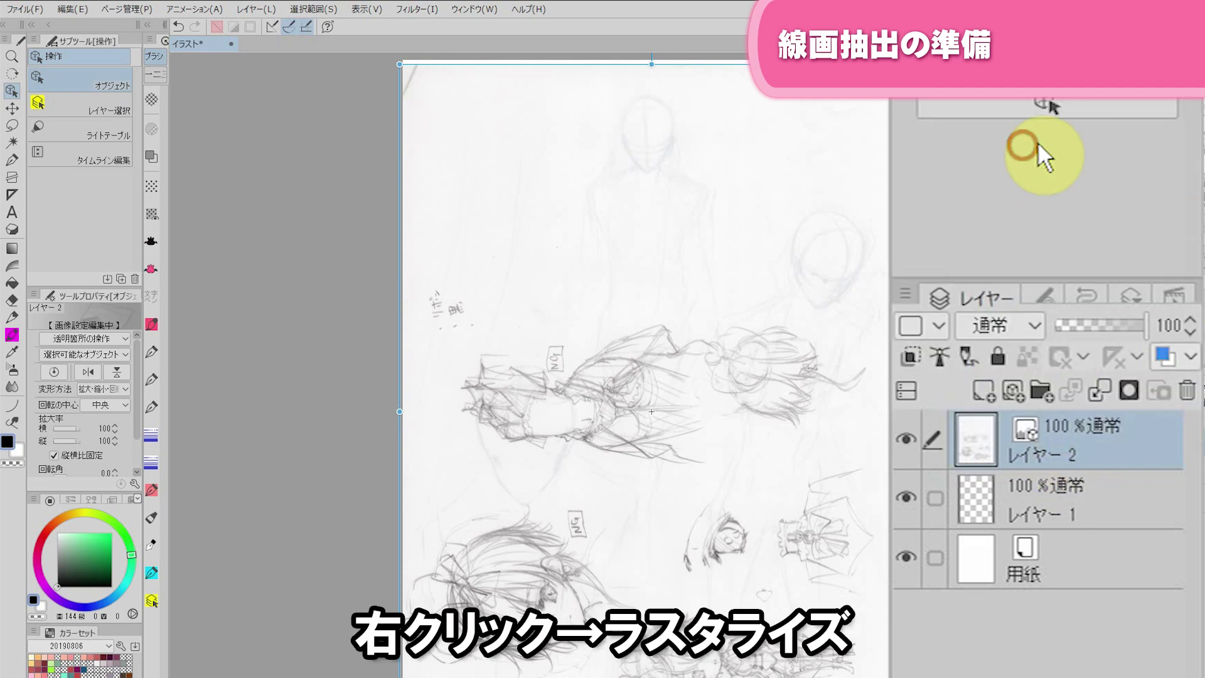
drag(1114, 451, 1108, 416)
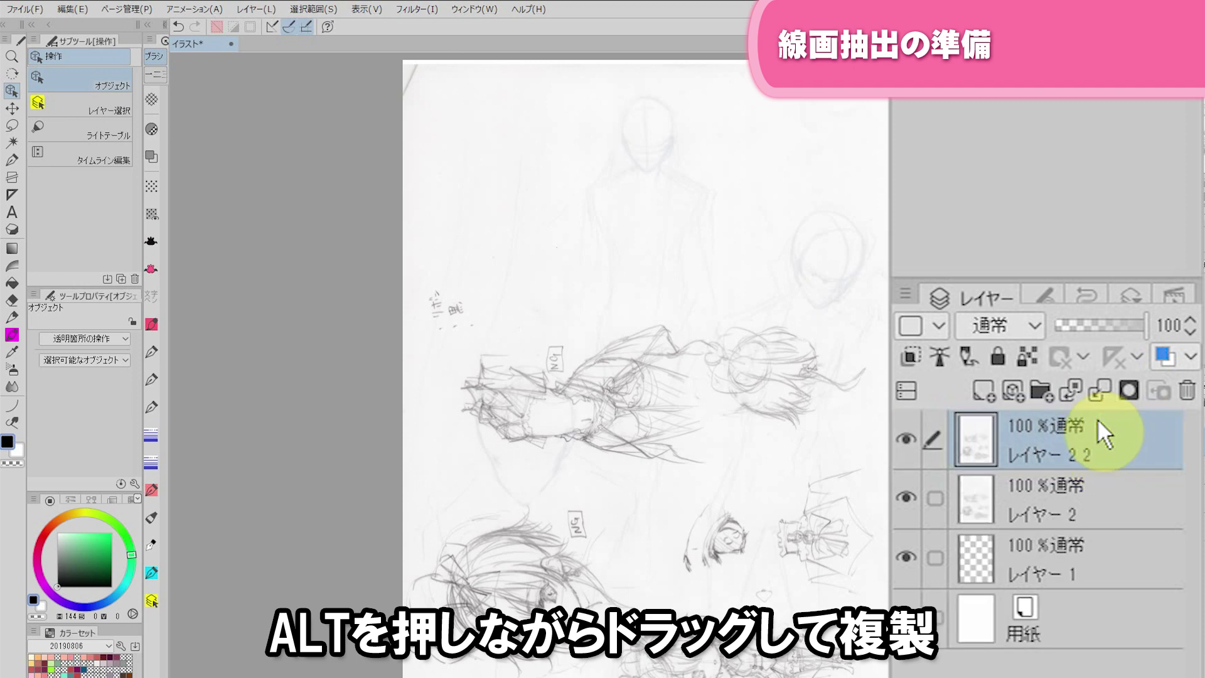
click(905, 496)
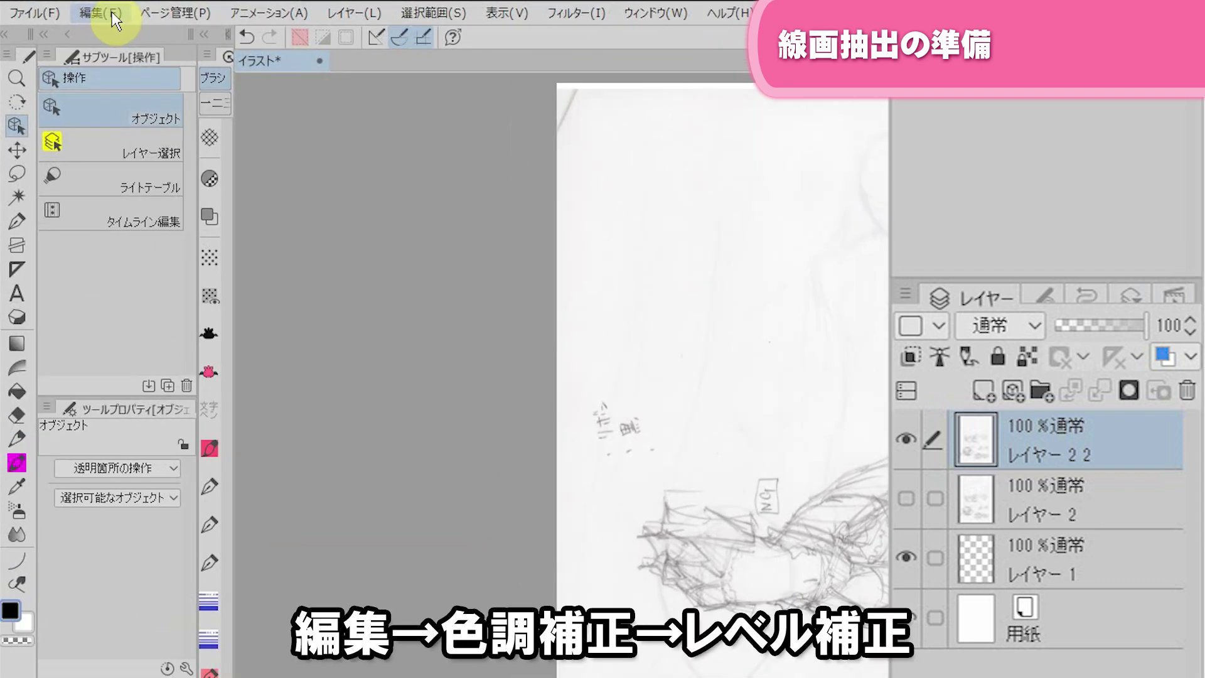
- Apply Level Correction to the duplicated scan layer, moving the white and black input points inward to whiten the paper and darken the lines
click(80, 10)
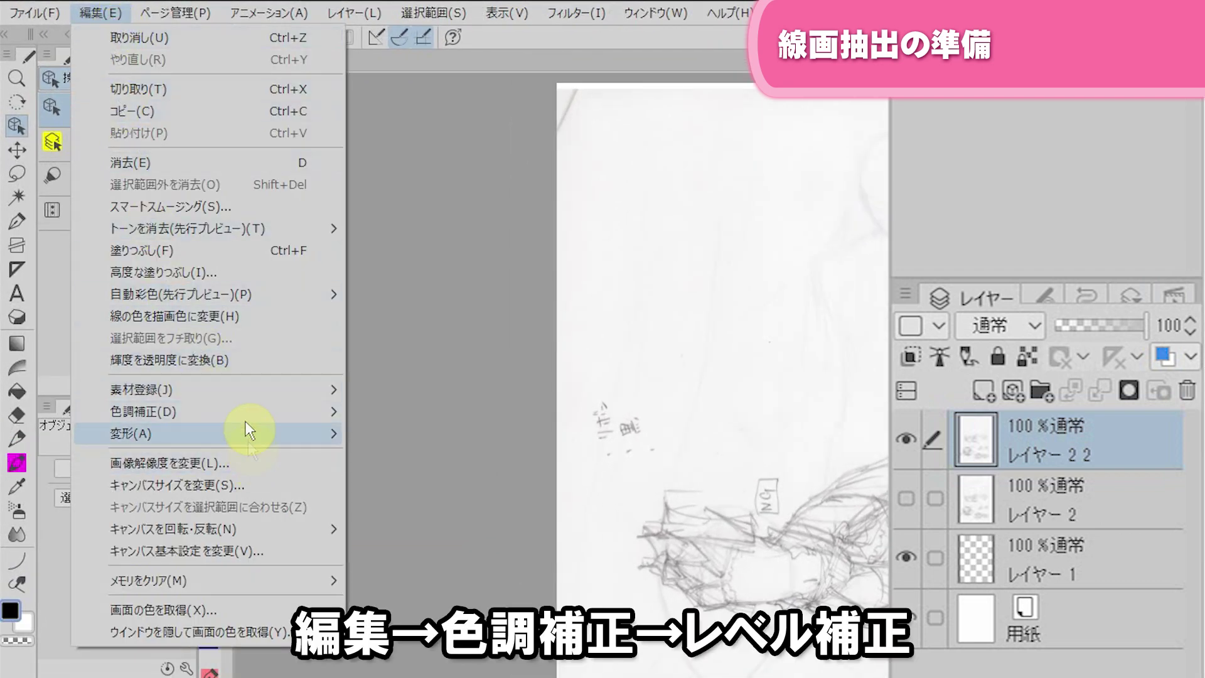
mouse_move(246, 412)
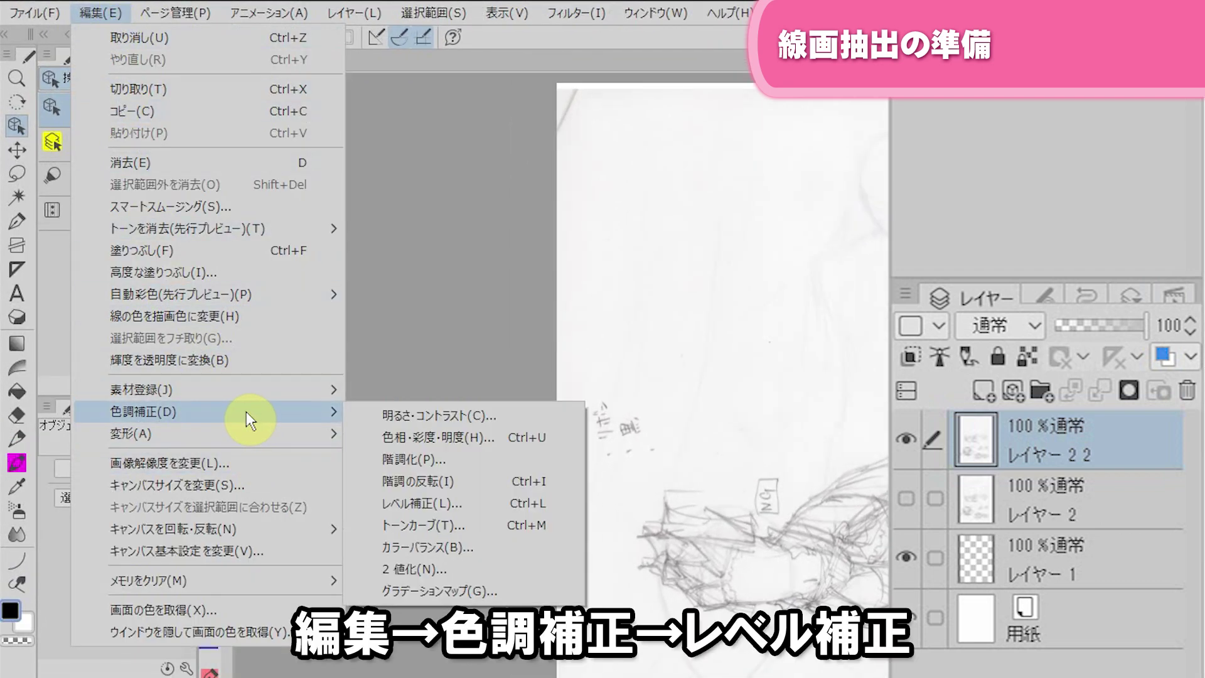
click(518, 502)
drag(837, 457, 814, 457)
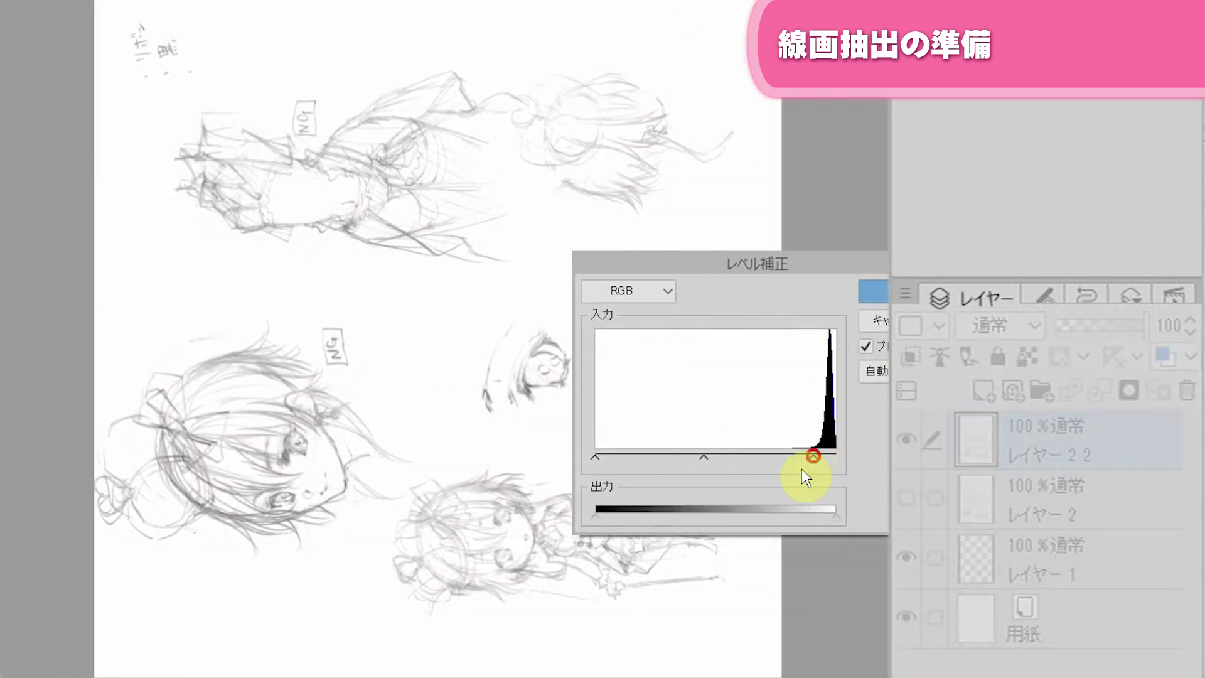
click(622, 458)
drag(747, 259, 867, 168)
drag(740, 365, 764, 366)
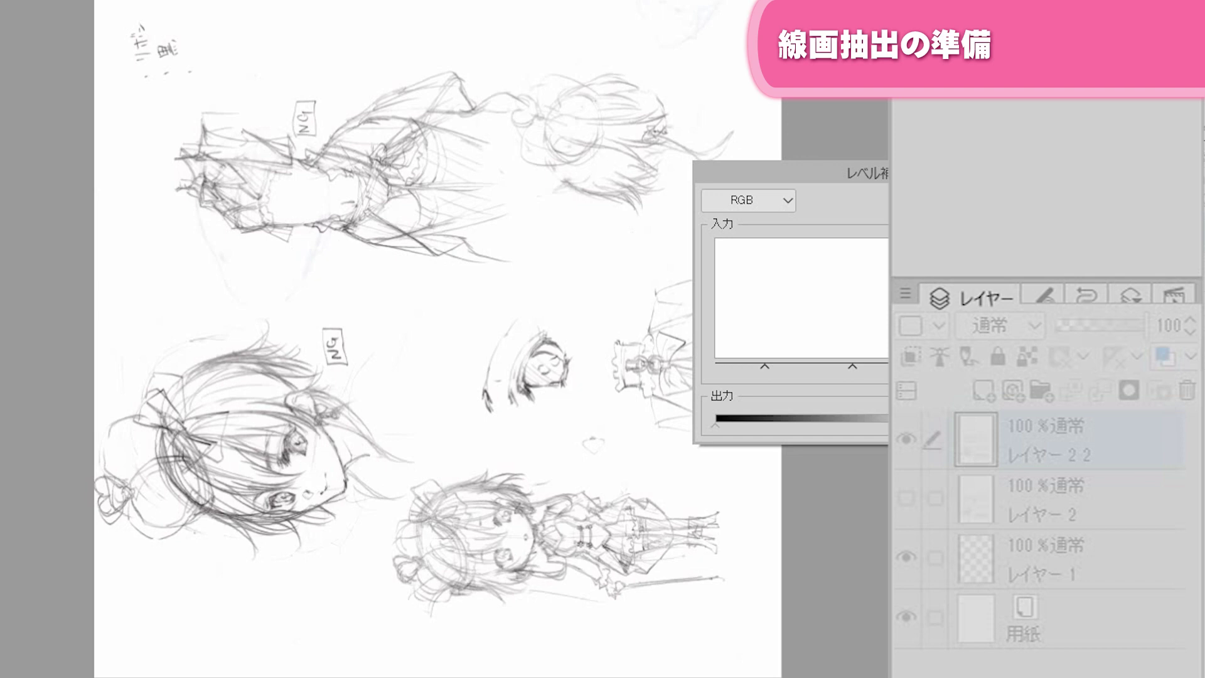
key(Return)
- Convert the duplicated layer's brightness to opacity, hiding the paper layer for the conversion and showing it again
click(906, 616)
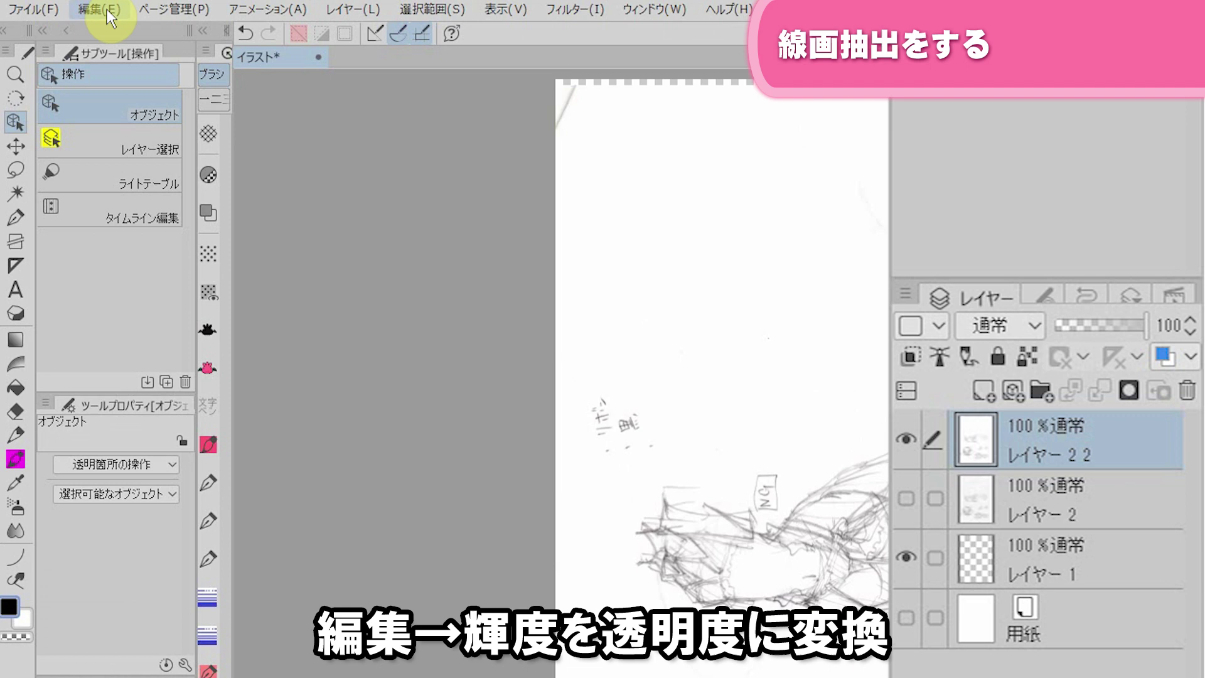
click(101, 9)
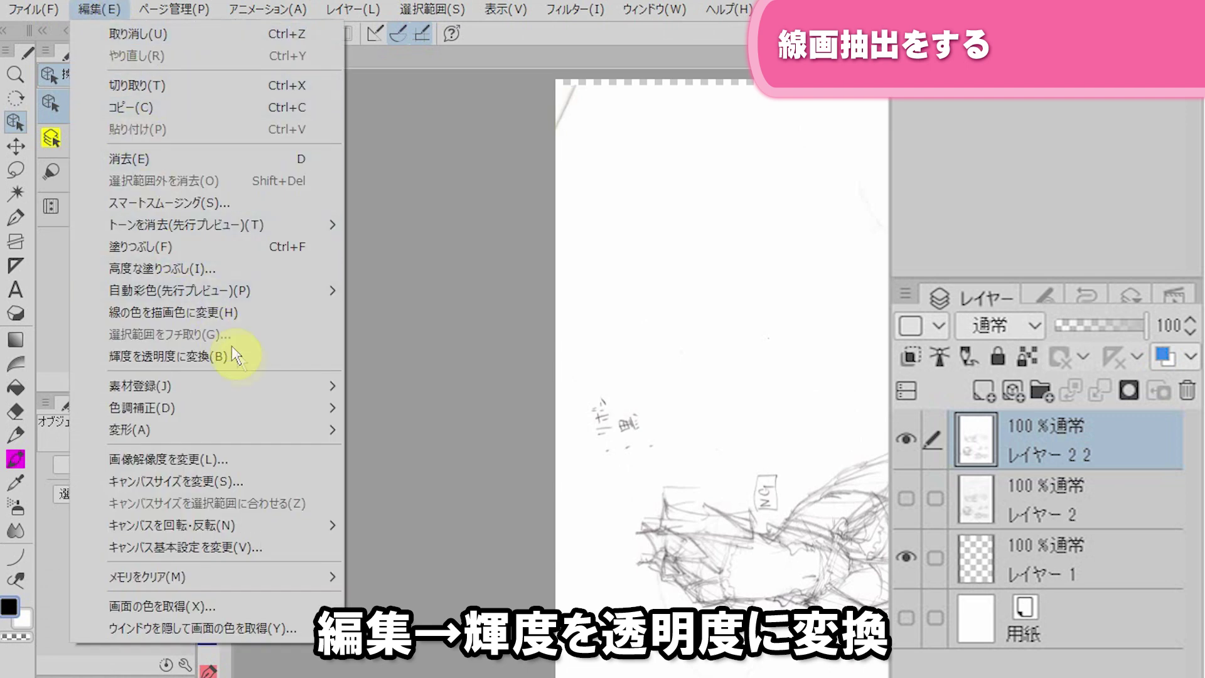
click(257, 358)
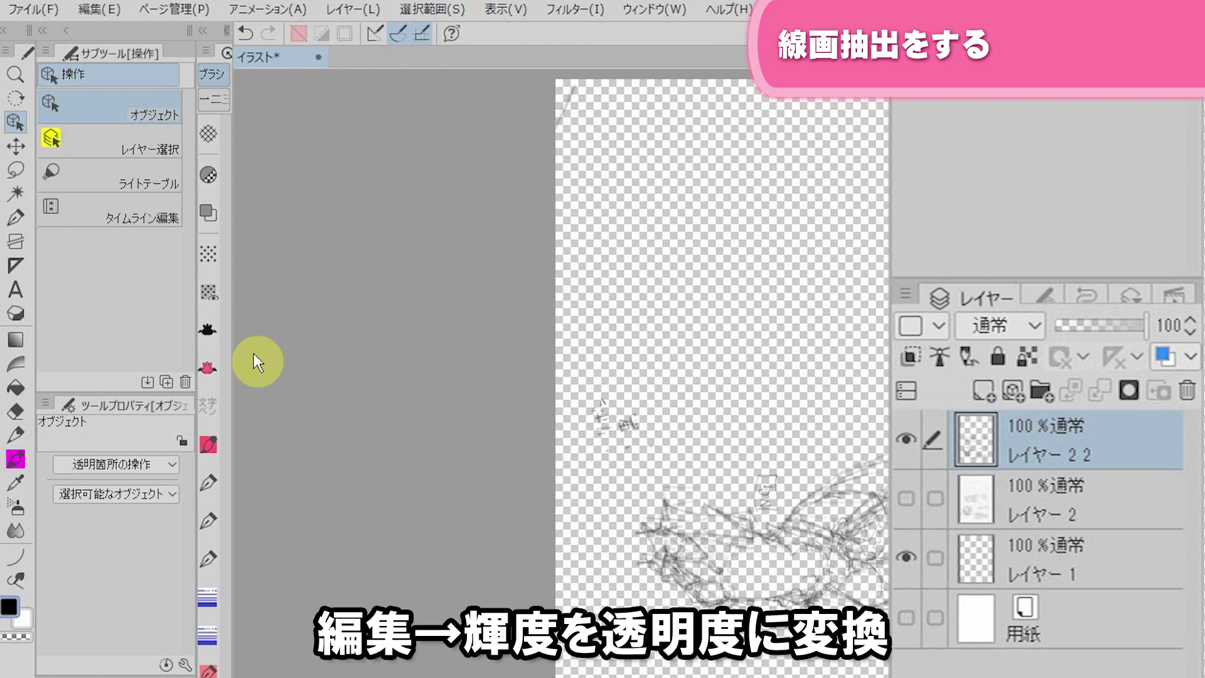
click(108, 10)
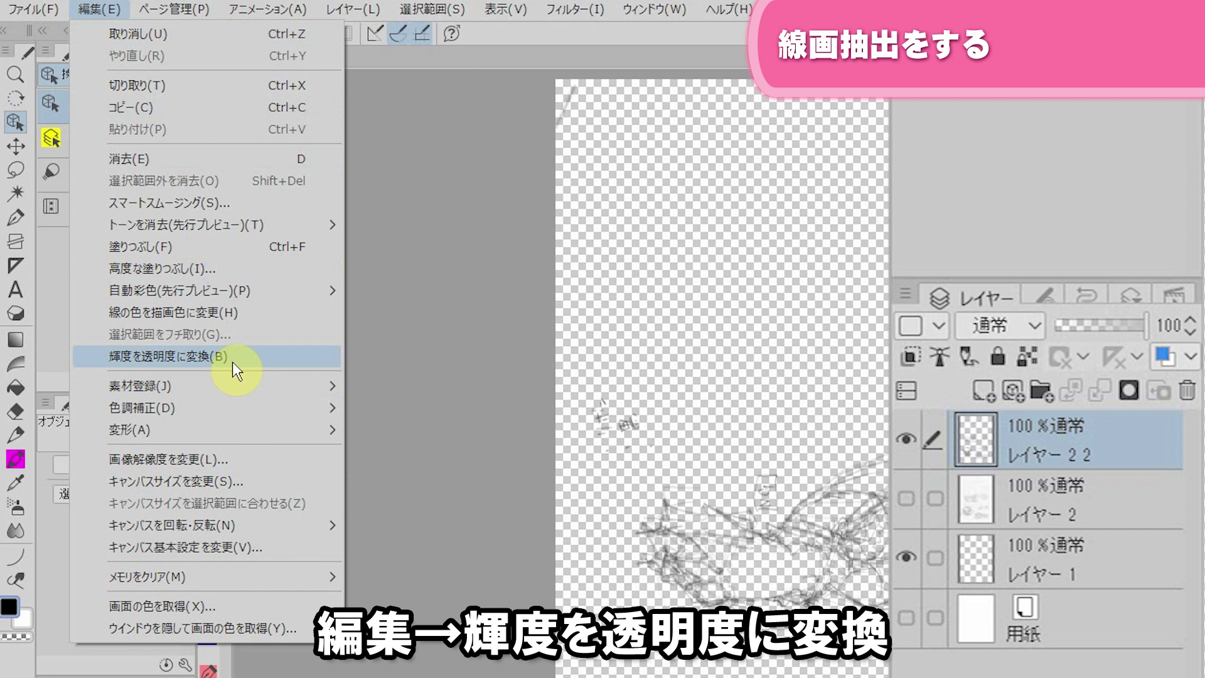
click(906, 617)
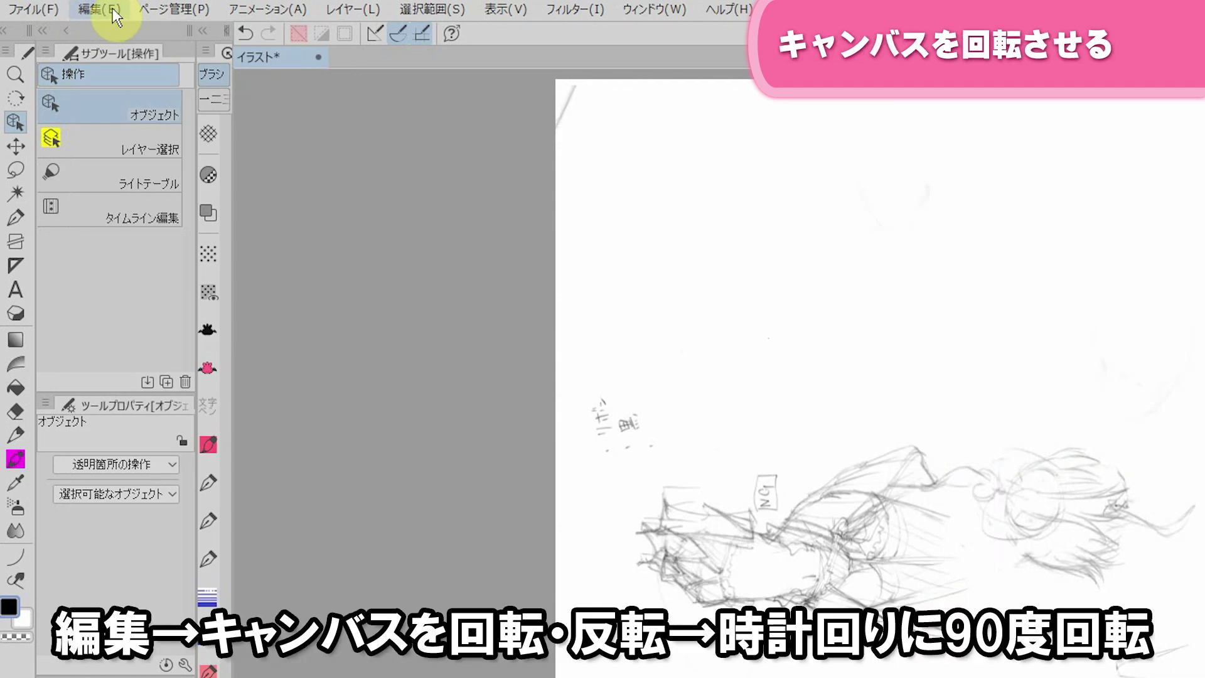
- Rotate the whole canvas 90 degrees clockwise
click(111, 7)
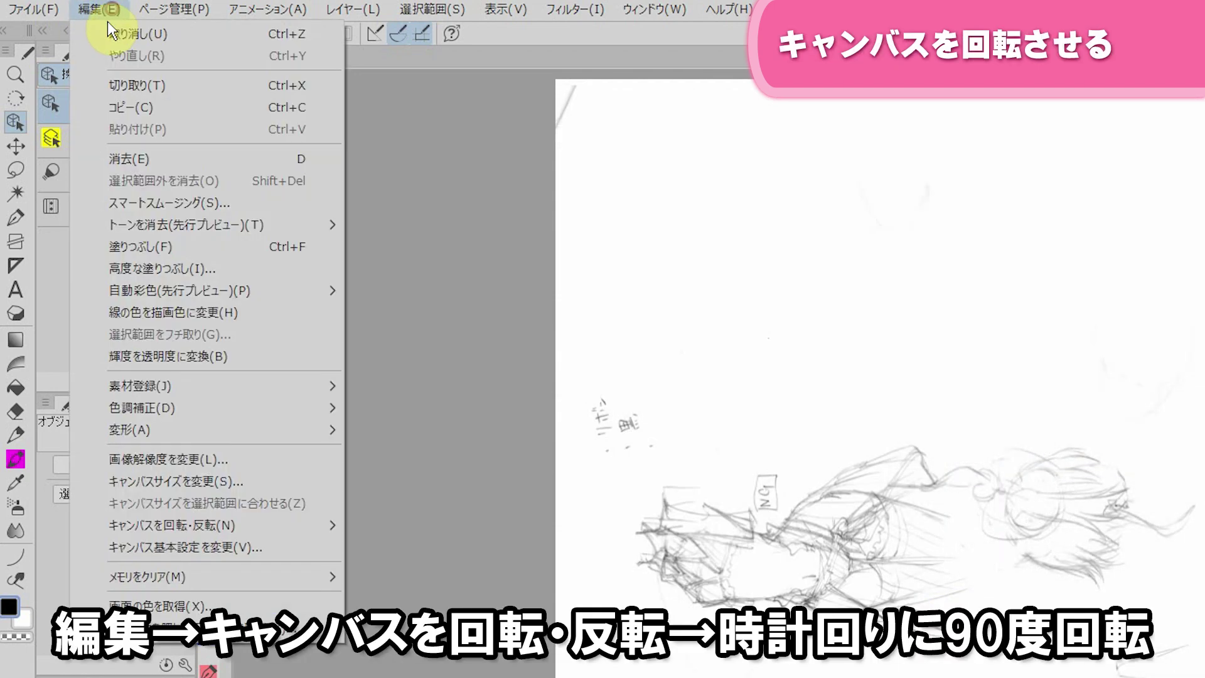
mouse_move(221, 415)
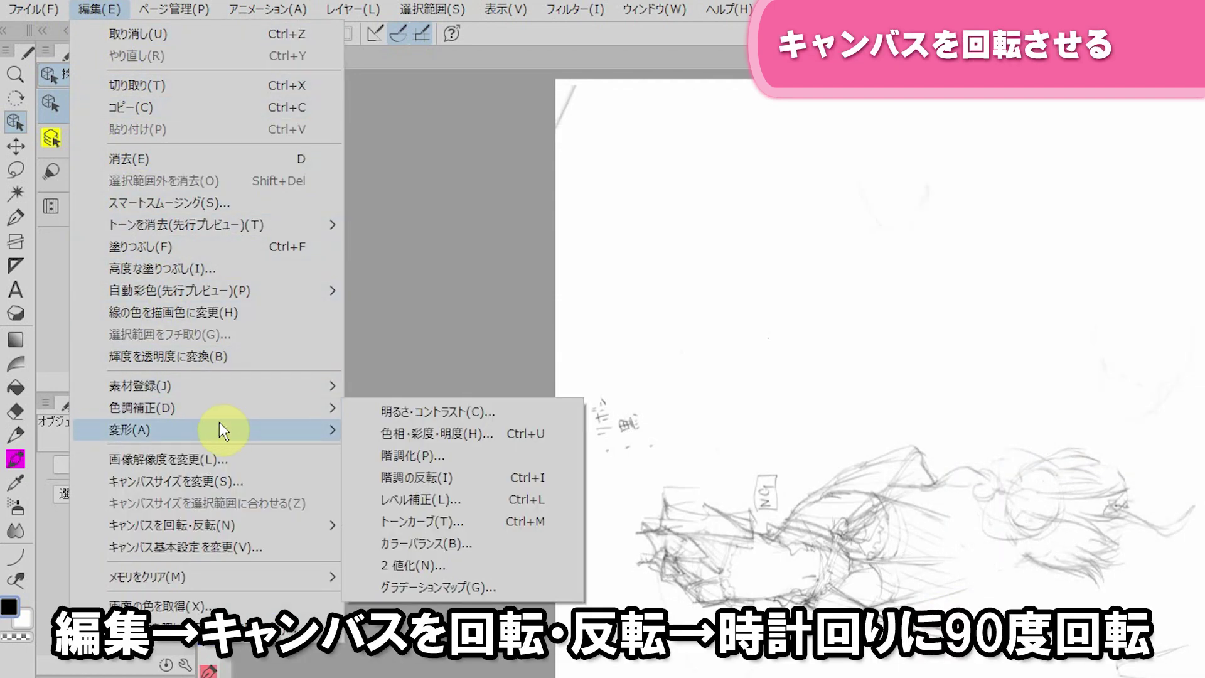
mouse_move(250, 525)
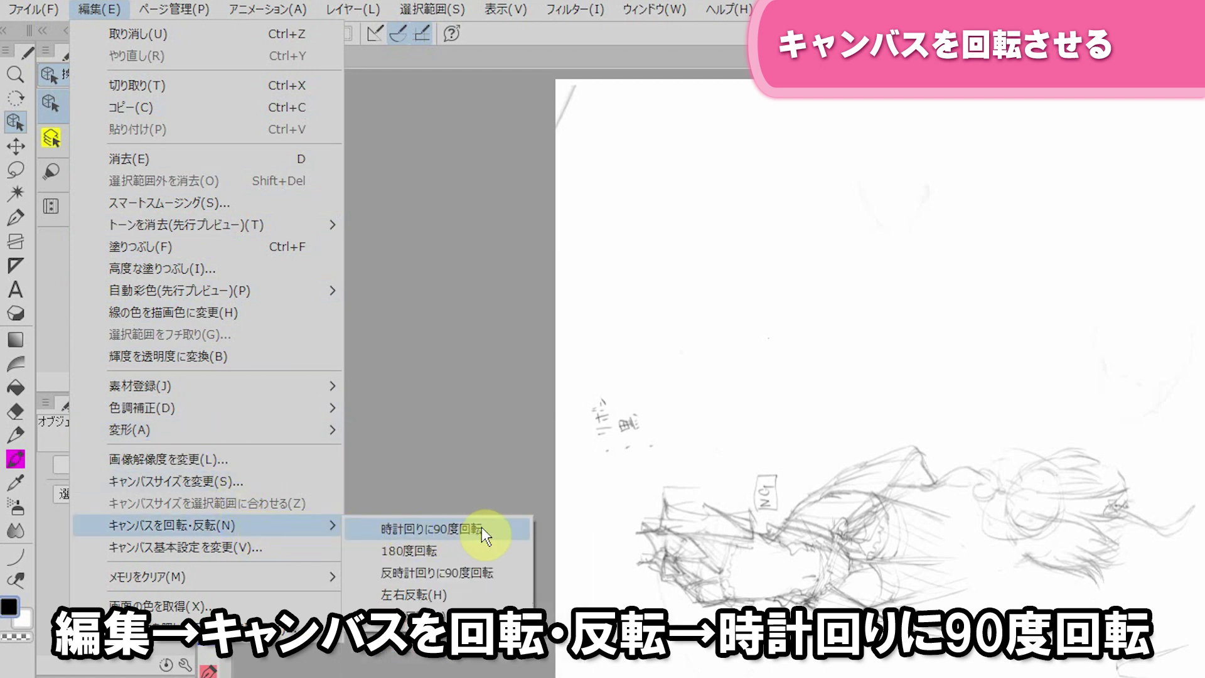
click(504, 526)
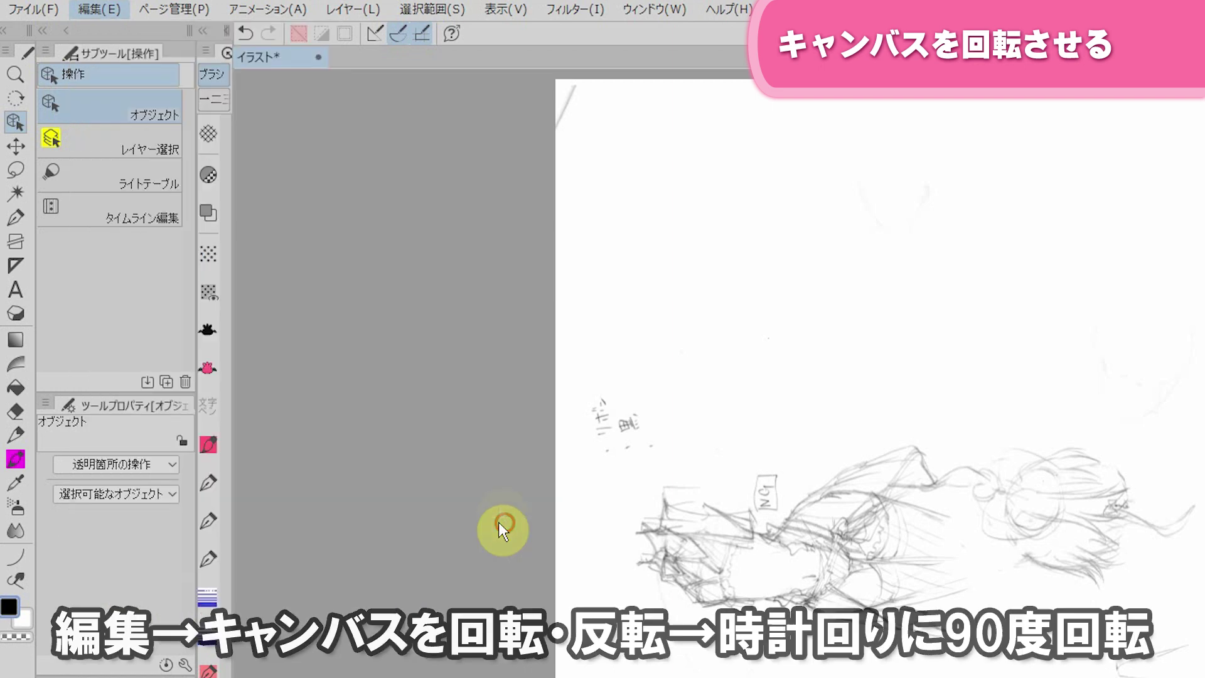